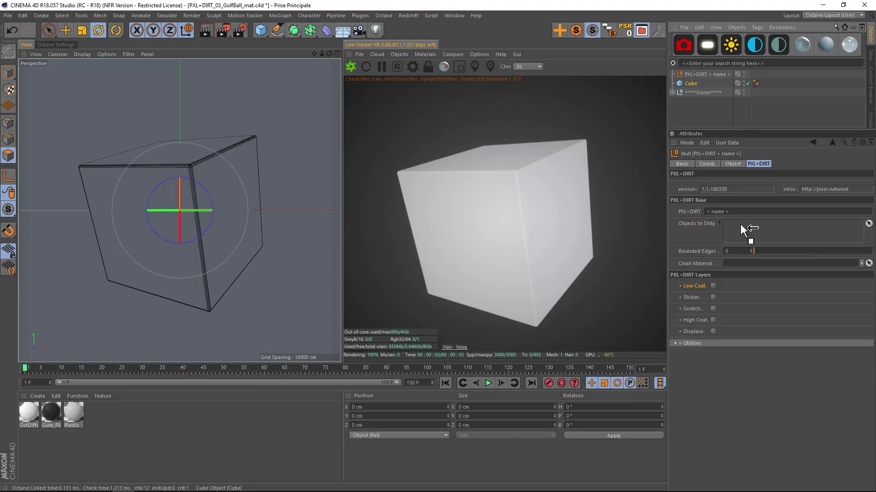
# - Set Cube as the object to dirty and a new Octane diffuse as the clean material
pyautogui.moveTo(742, 230); pyautogui.dragTo(746, 227)
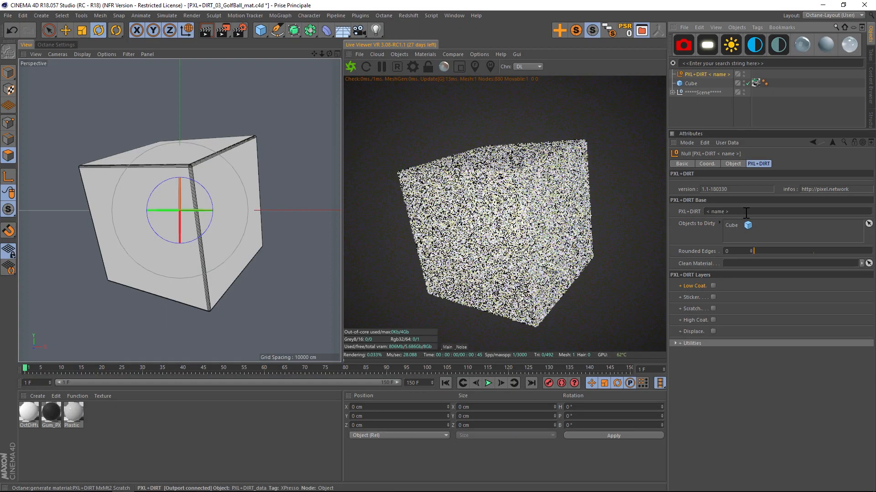
pyautogui.click(827, 44)
pyautogui.click(698, 74)
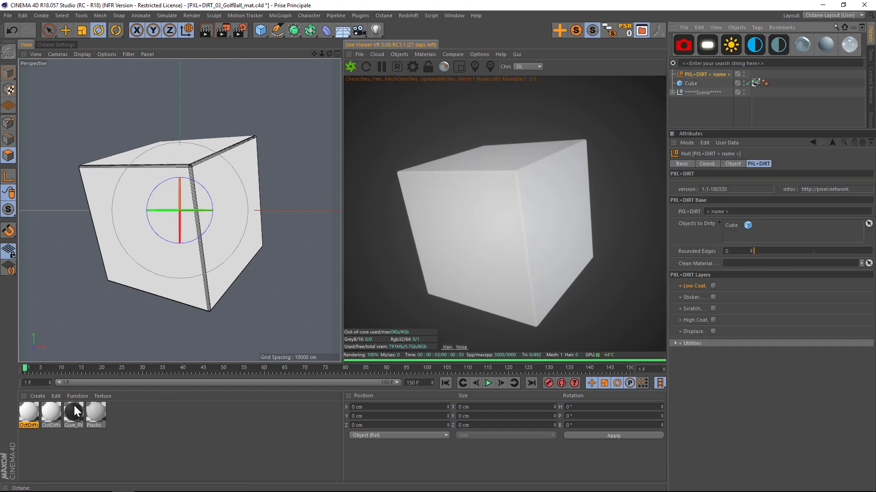
pyautogui.moveTo(75, 410); pyautogui.dragTo(66, 378)
pyautogui.moveTo(747, 267); pyautogui.dragTo(747, 265)
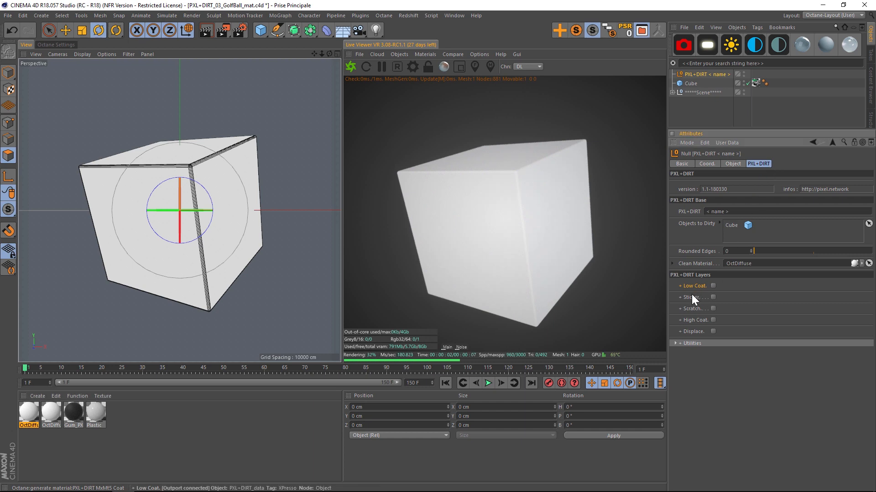
# - Enable the Low Coat layer at about 37% amount and enable the Sticker layer
pyautogui.click(713, 286)
pyautogui.click(824, 163)
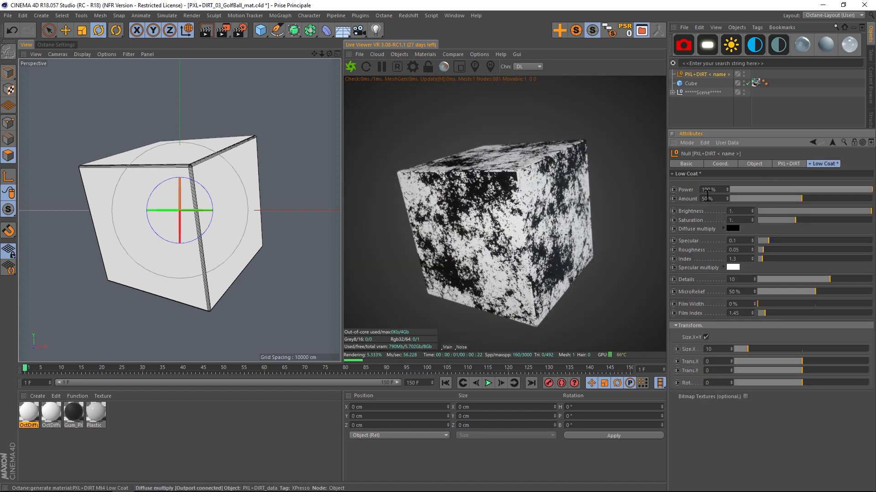
pyautogui.click(785, 200)
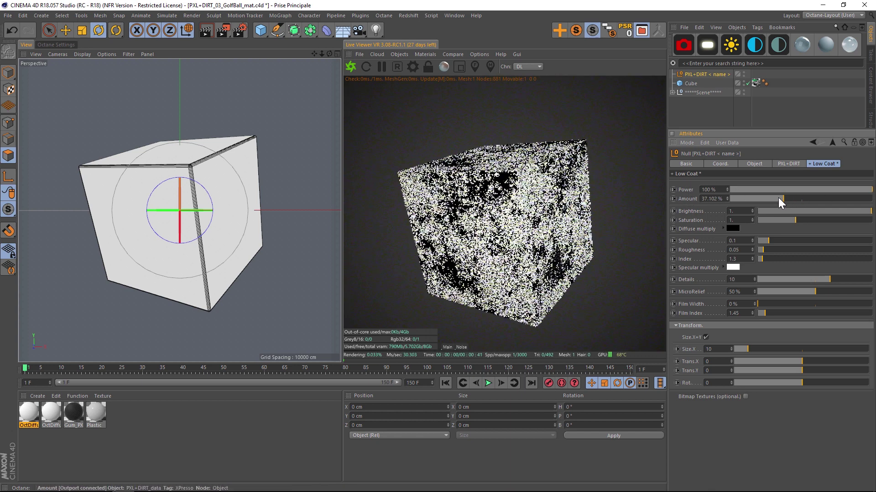
pyautogui.click(793, 163)
pyautogui.click(713, 297)
pyautogui.click(857, 163)
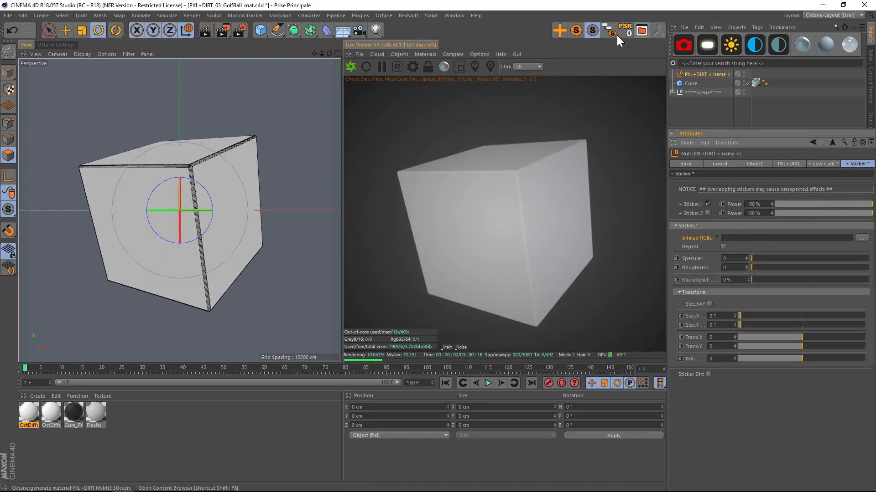
# - Assign STICKER.png from the Content Browser as the sticker bitmap
pyautogui.click(642, 31)
pyautogui.write('stick')
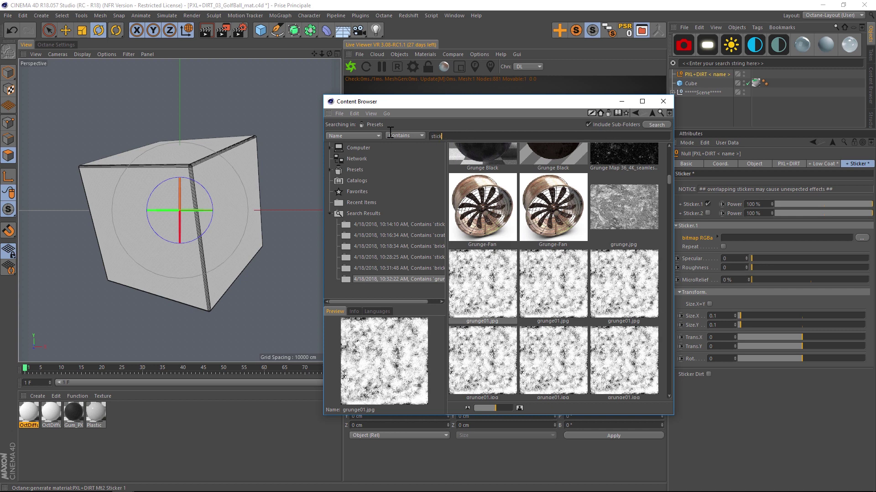
pyautogui.write('er')
pyautogui.press('Return')
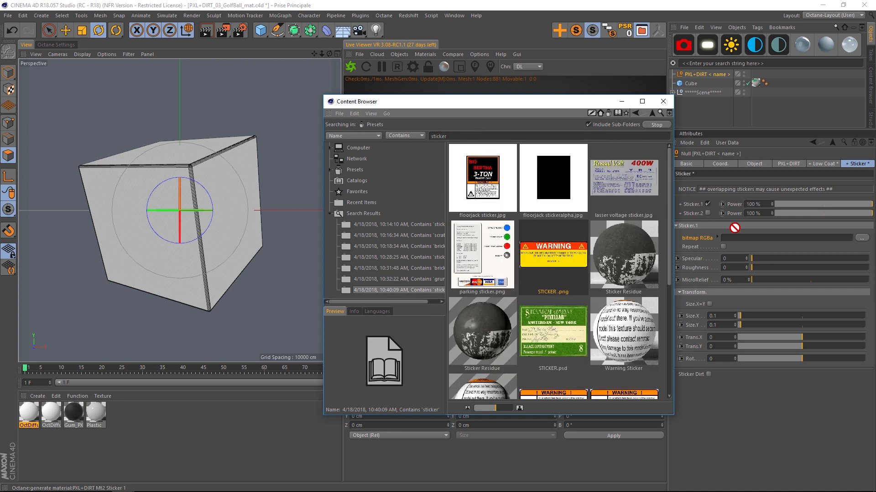
pyautogui.moveTo(550, 259); pyautogui.dragTo(753, 239)
pyautogui.click(662, 102)
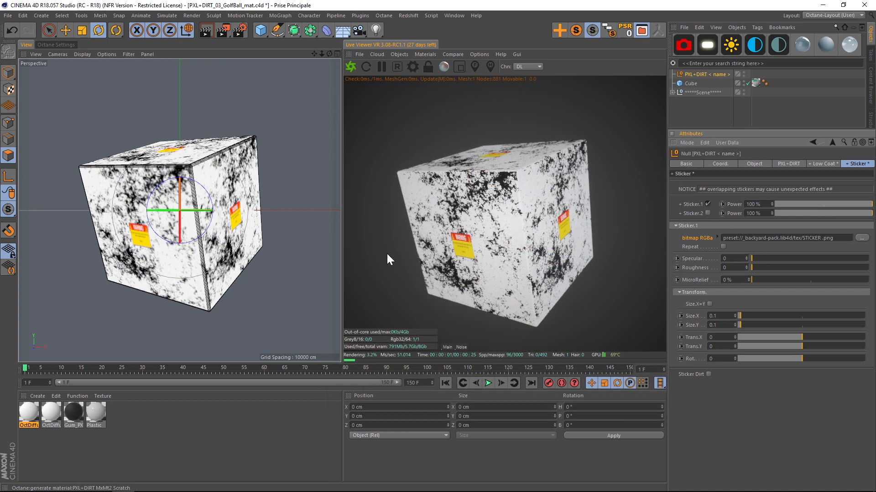
# - Lock sticker Size.X=Y, enlarge to about 0.4 and enable Sticker Dirt
pyautogui.click(709, 304)
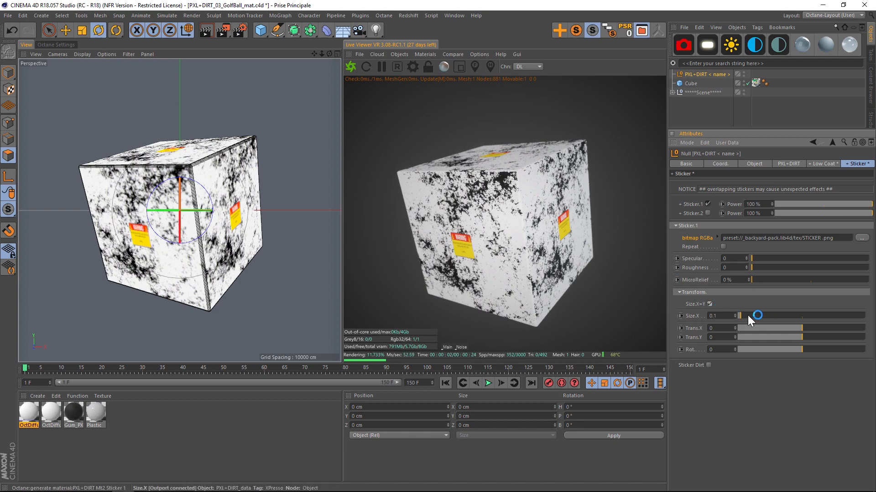
pyautogui.moveTo(739, 316); pyautogui.dragTo(748, 316)
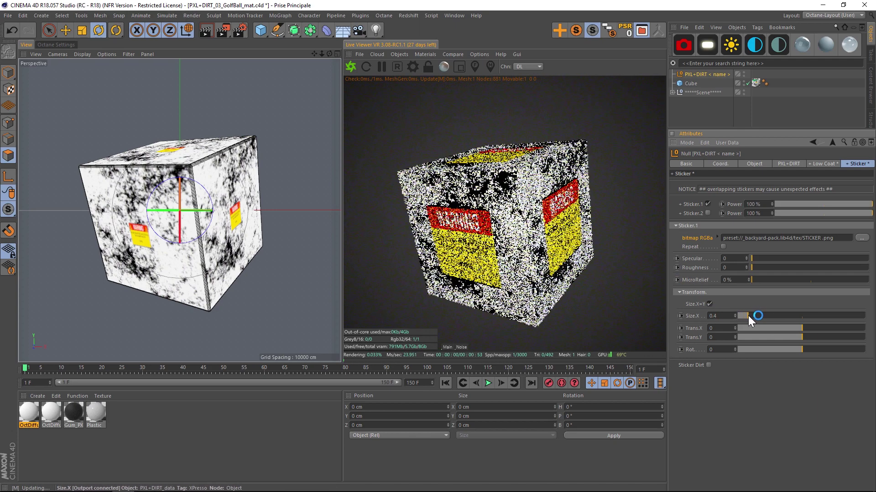
pyautogui.click(709, 365)
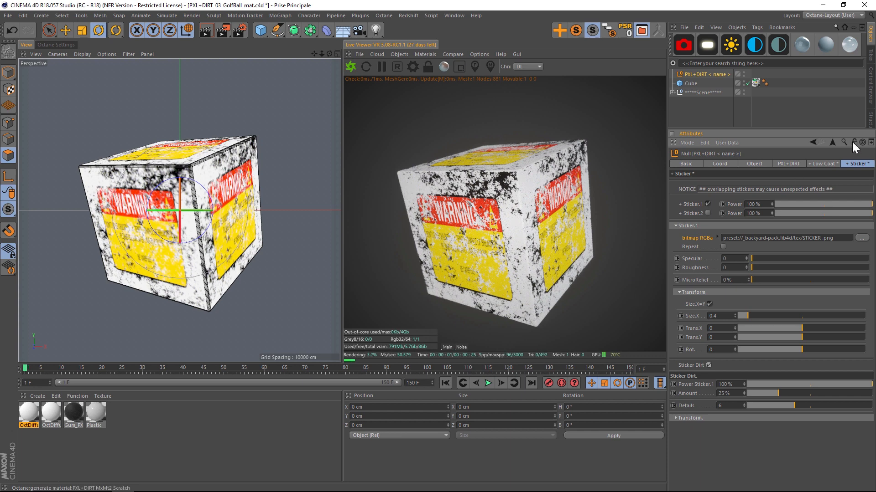
pyautogui.click(788, 164)
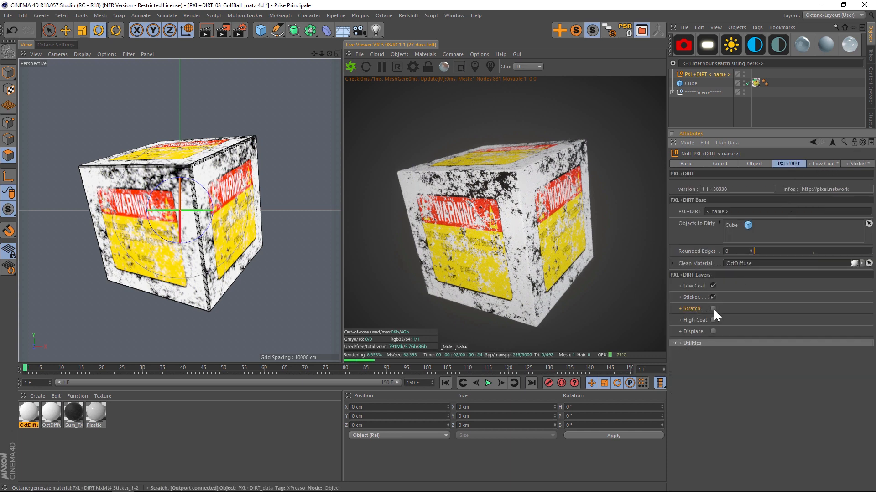
# - Enable the Scratch layer with Gum_PXL as the scratch material
pyautogui.click(714, 309)
pyautogui.click(687, 171)
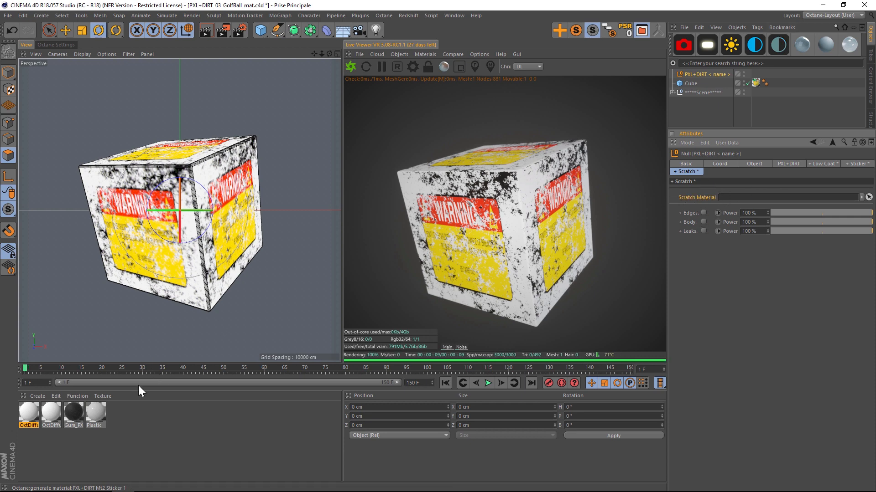
pyautogui.moveTo(51, 413); pyautogui.dragTo(742, 188)
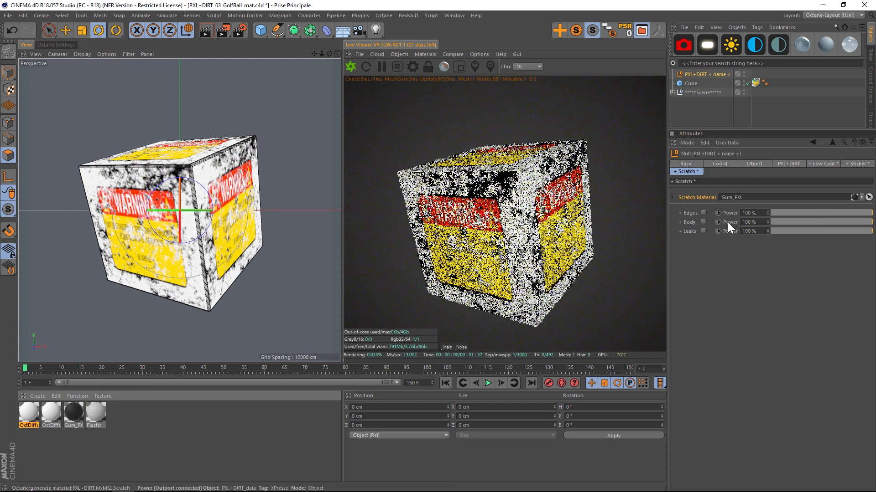
# - Enable edge scratches (Amount 43%, Radius 2.71) and body scratches, then switch off Low Coat
pyautogui.click(703, 213)
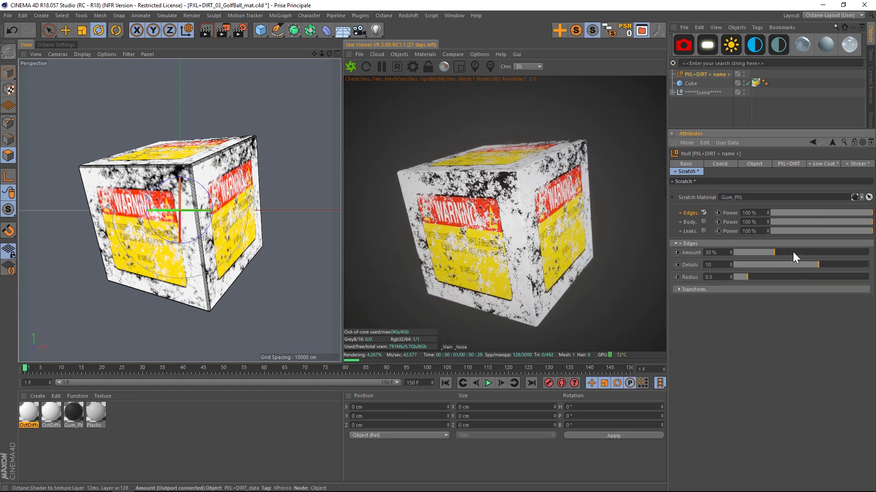
pyautogui.click(793, 252)
pyautogui.click(807, 276)
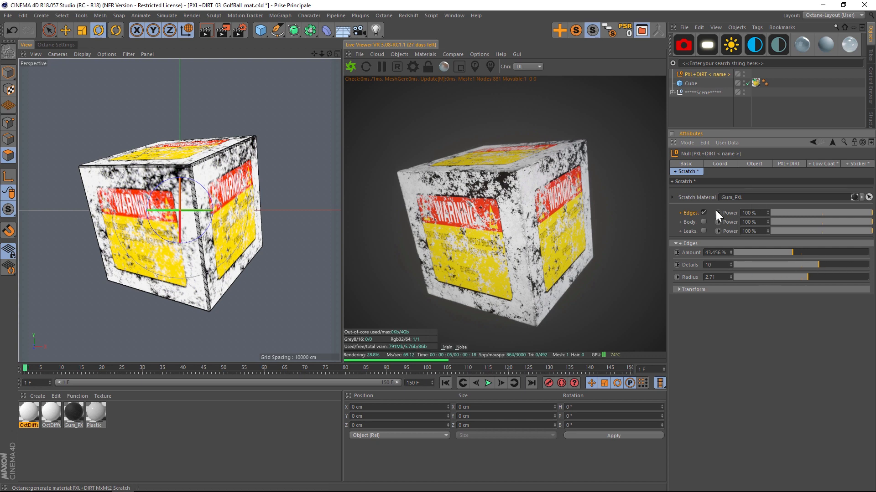
pyautogui.click(704, 221)
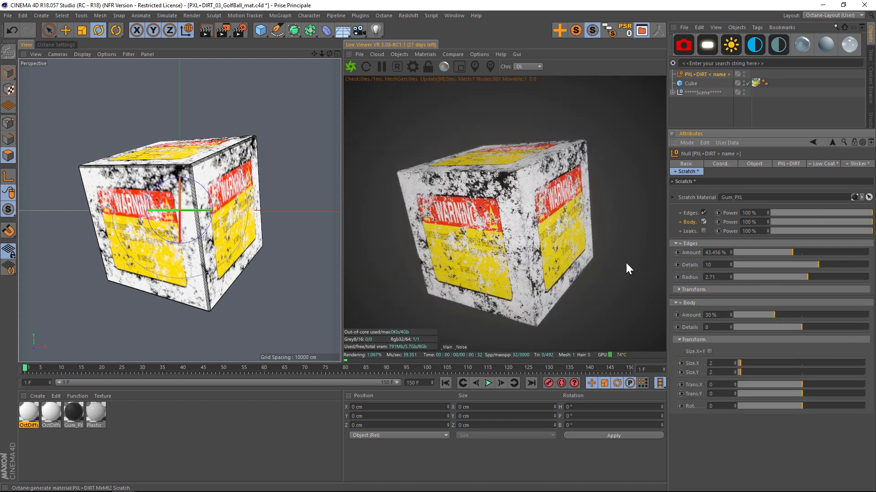
pyautogui.click(788, 163)
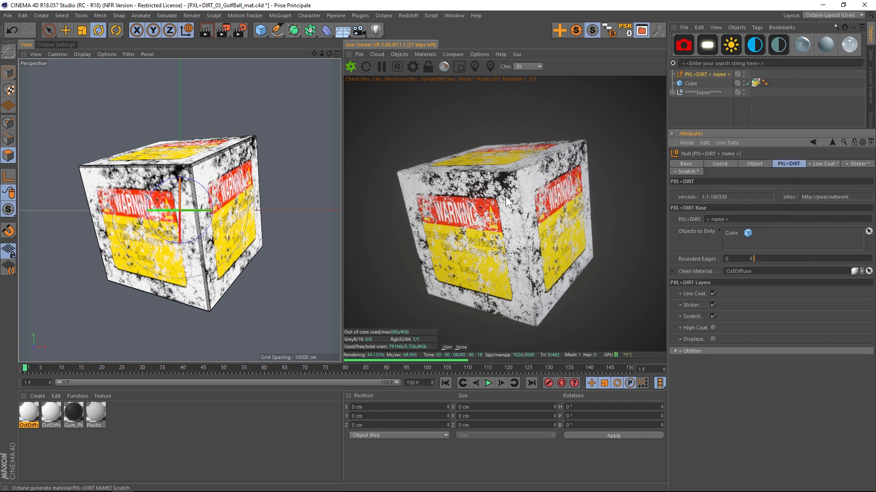
pyautogui.click(713, 294)
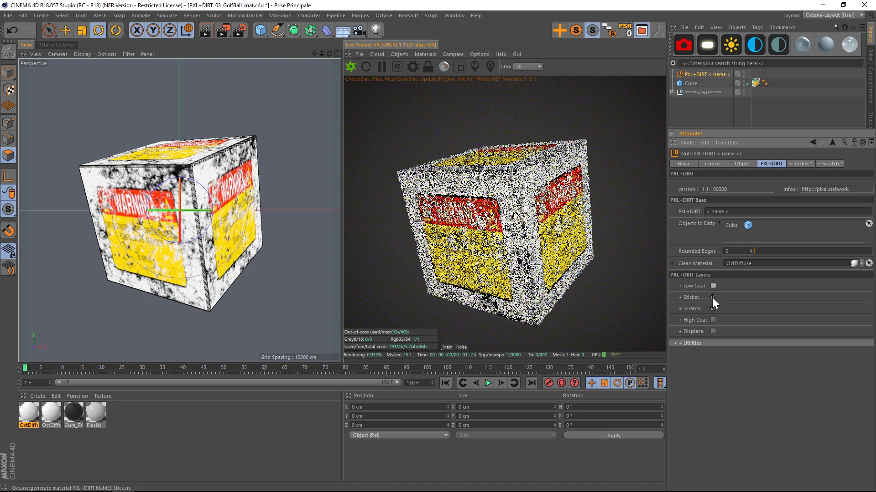
# - Switch off Sticker and Scratch, enable Displace with a procedural Flooring pattern
pyautogui.click(712, 298)
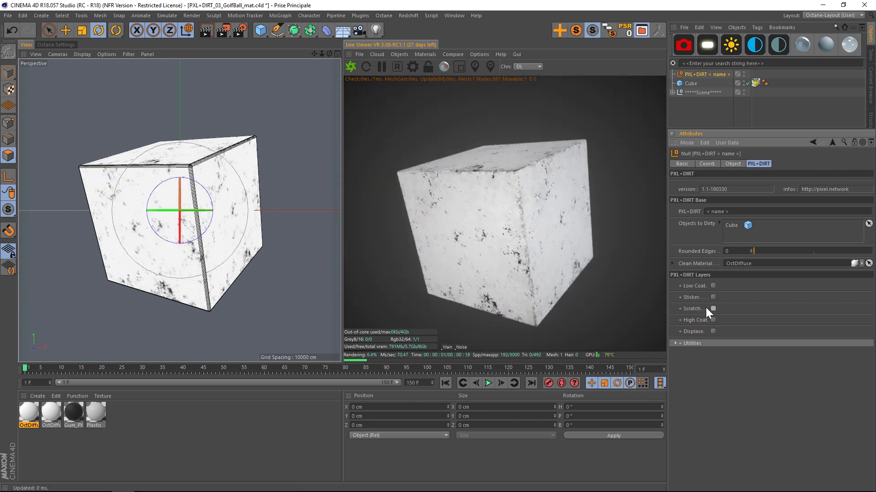
pyautogui.click(712, 309)
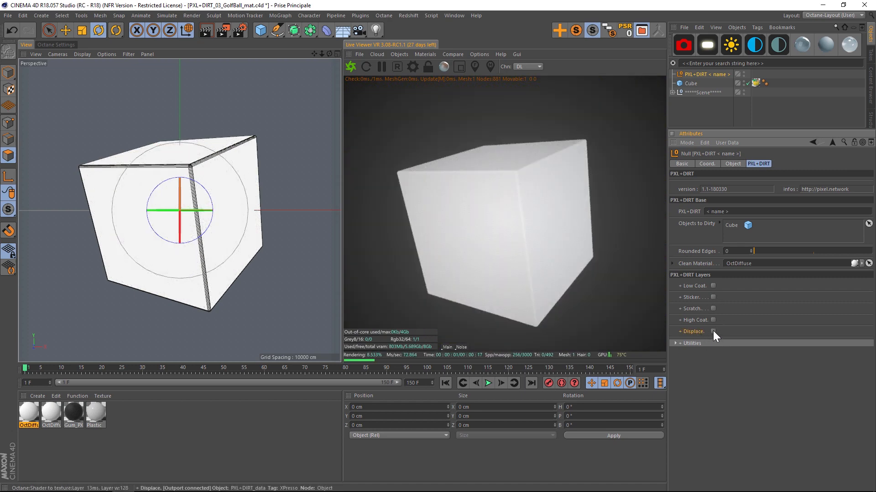
pyautogui.click(712, 332)
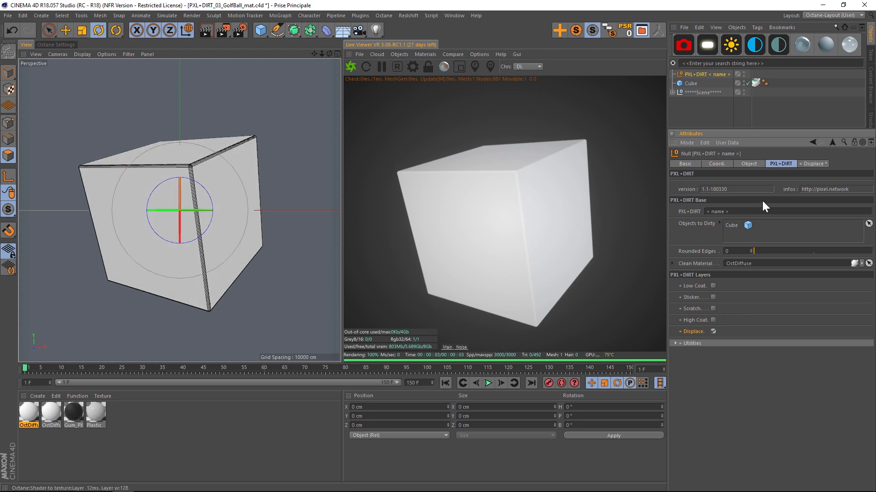
pyautogui.click(811, 163)
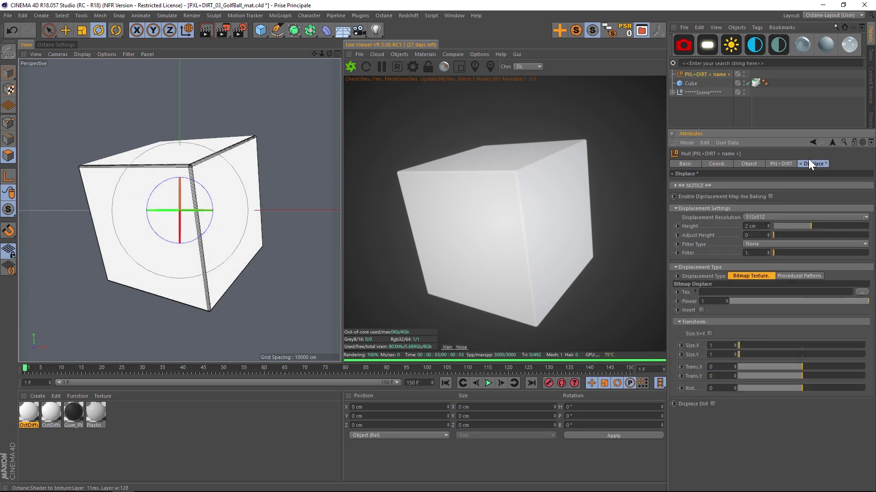
pyautogui.click(794, 276)
pyautogui.click(717, 293)
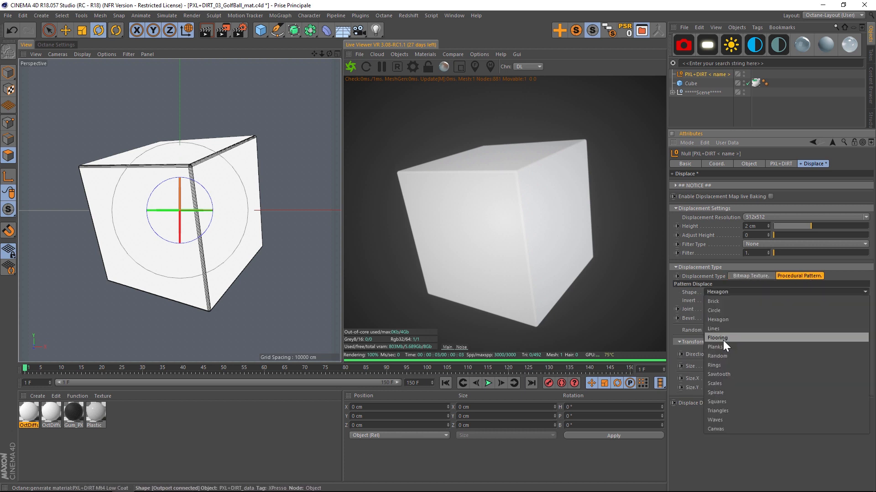
pyautogui.click(723, 340)
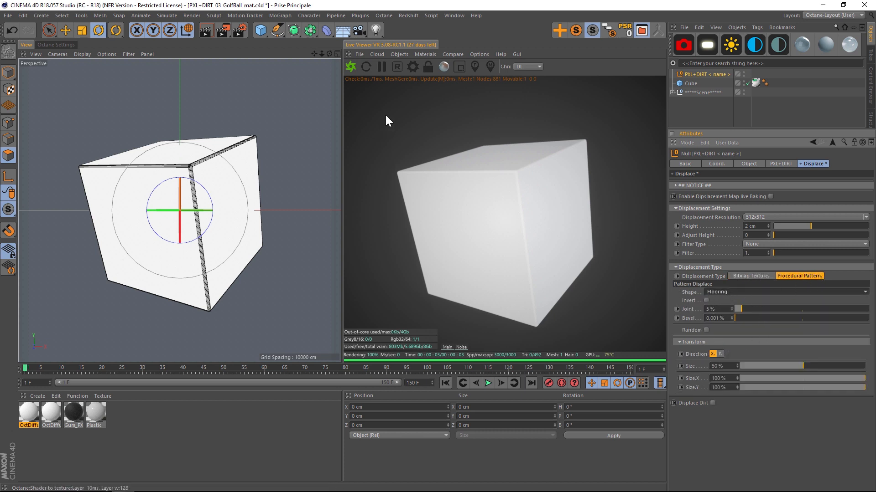
pyautogui.click(350, 66)
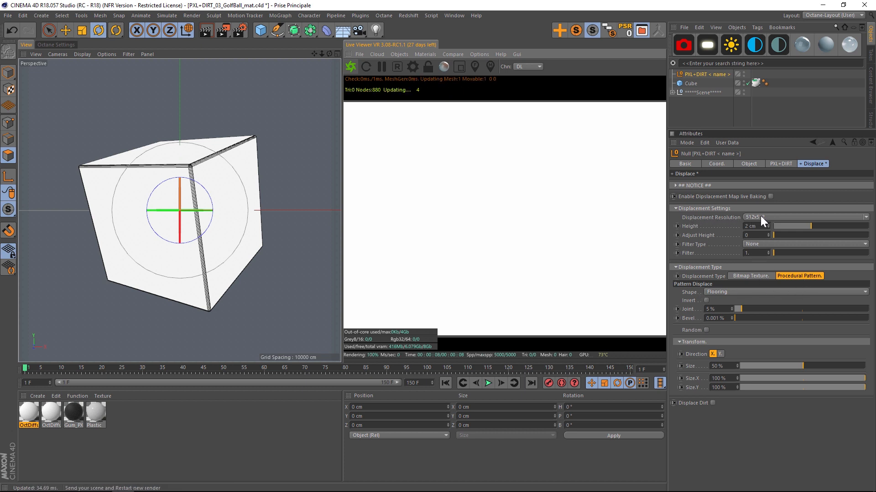
# - Keep 512x512 resolution, add Displace Dirt with inverted basic noise at about 39%, then disable the noise
pyautogui.click(865, 217)
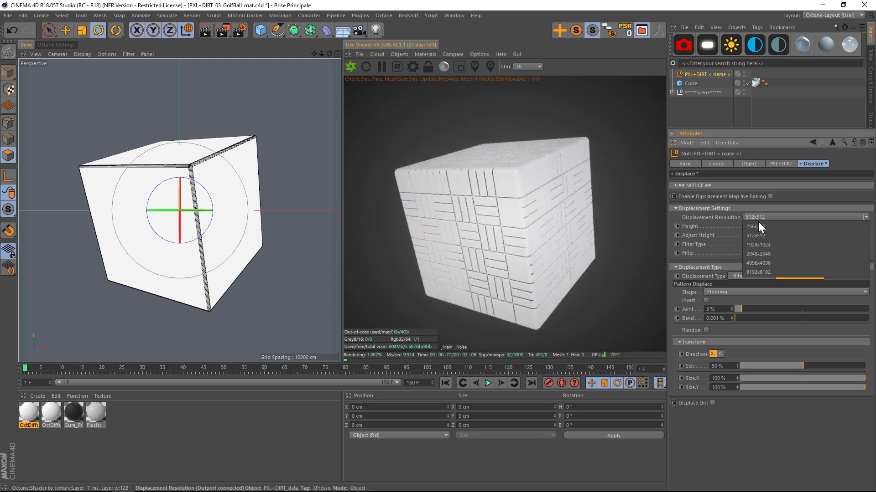
pyautogui.click(701, 223)
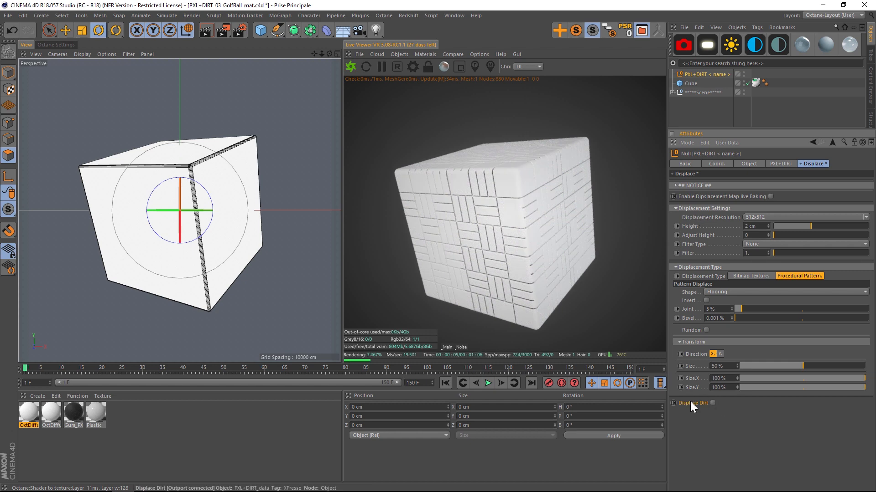
pyautogui.click(712, 403)
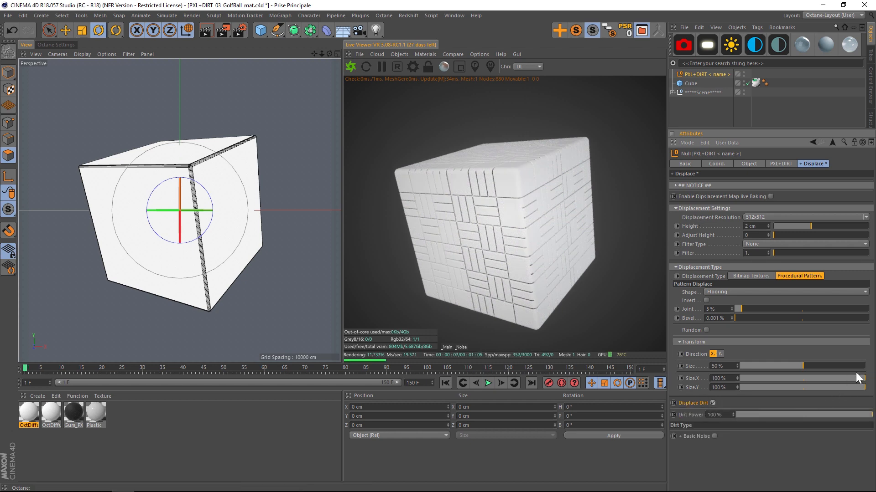
pyautogui.click(714, 437)
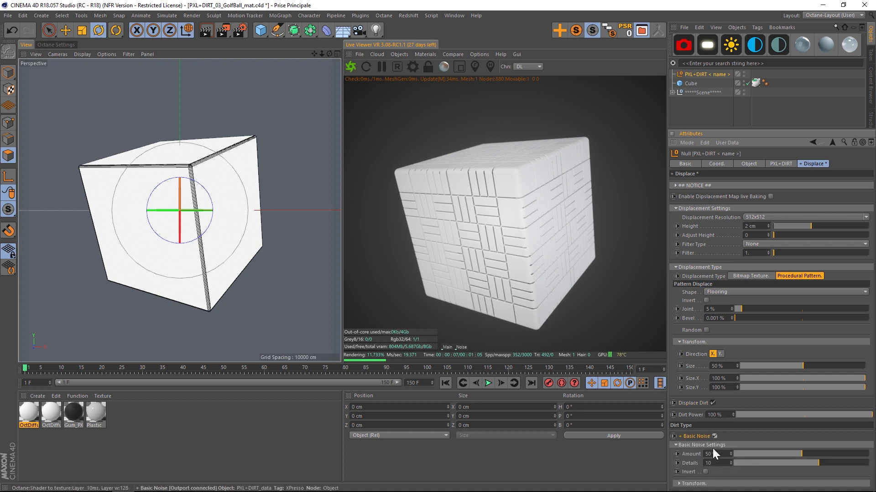
pyautogui.click(776, 455)
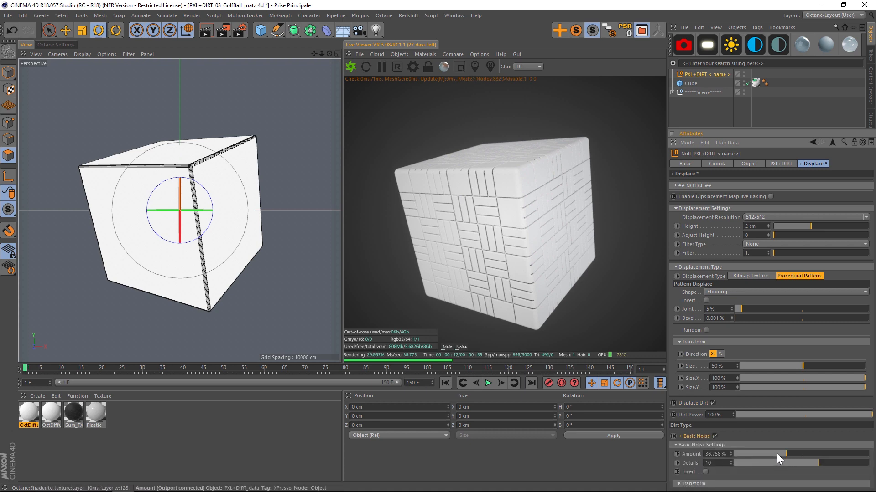
pyautogui.click(706, 472)
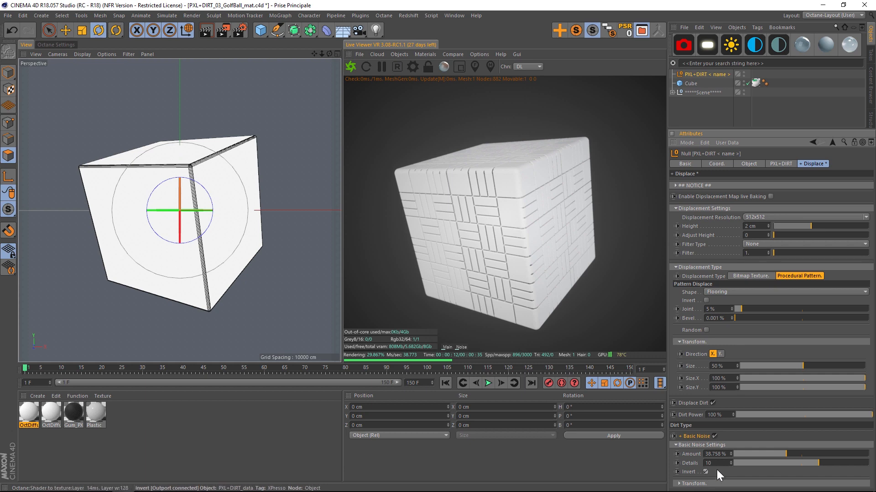
pyautogui.click(351, 69)
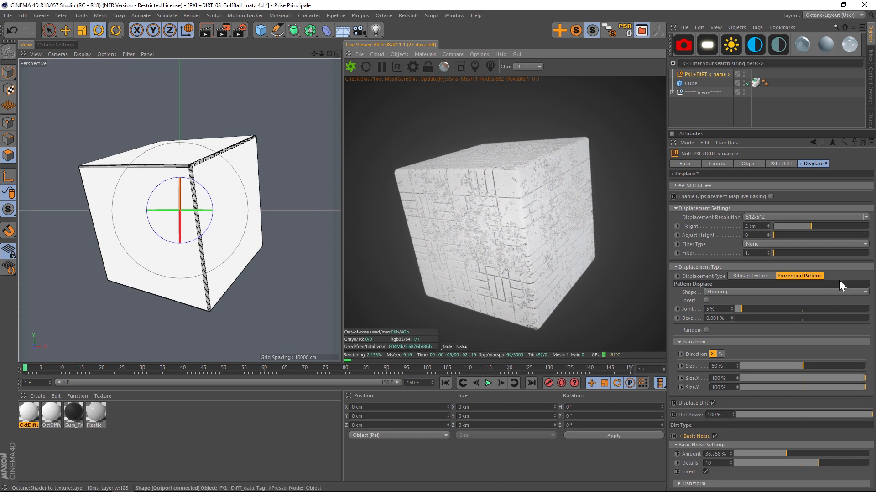
pyautogui.click(713, 437)
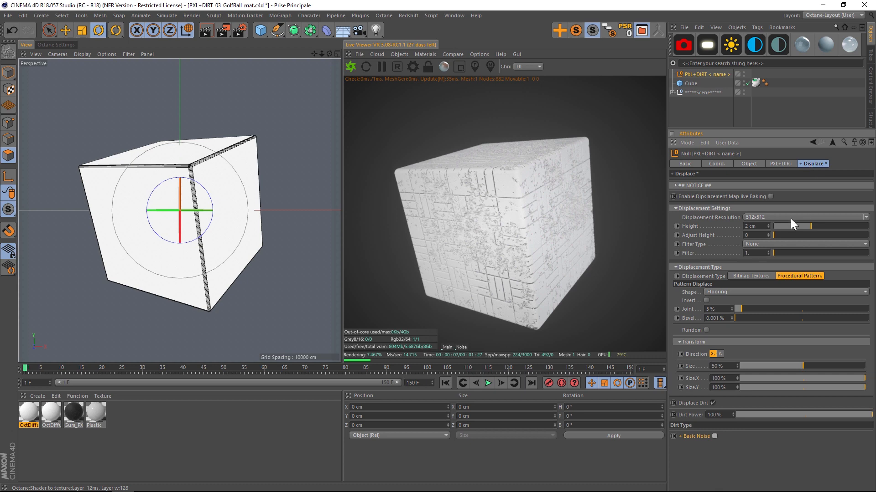
# - Switch displacement to Bitmap Texture and load grunge01.jpg from the Content Browser as its map
pyautogui.click(742, 275)
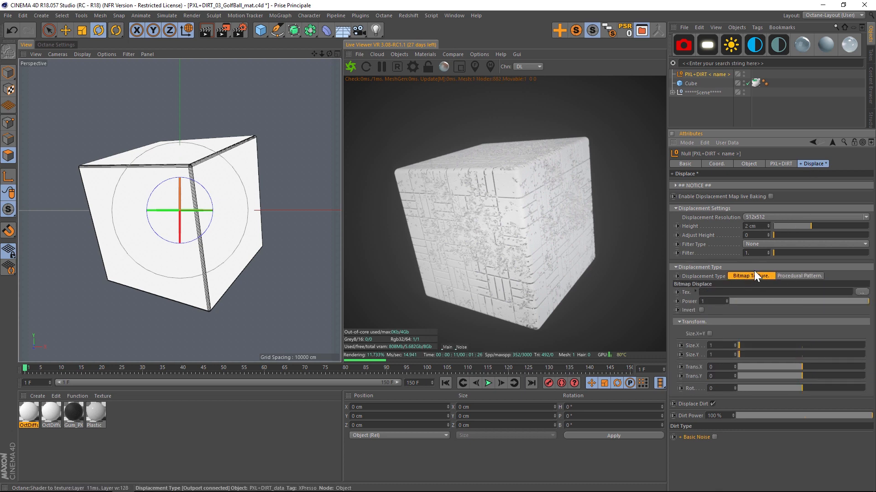
pyautogui.click(640, 30)
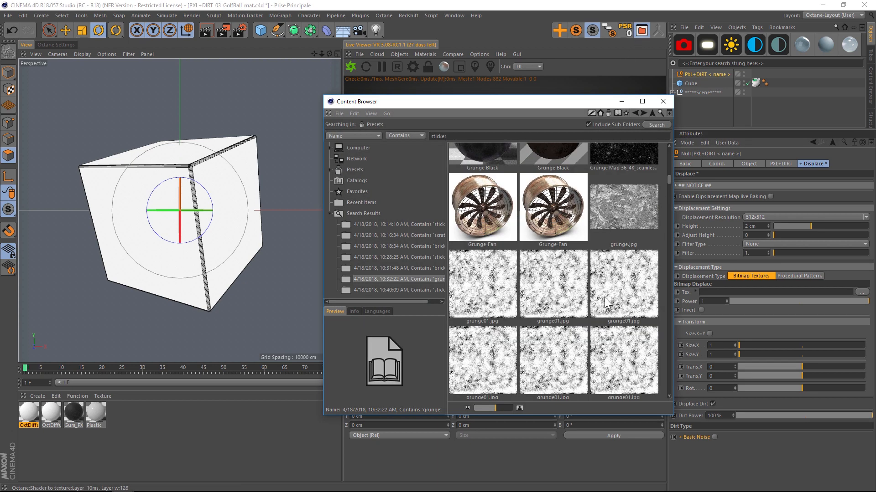
pyautogui.click(502, 295)
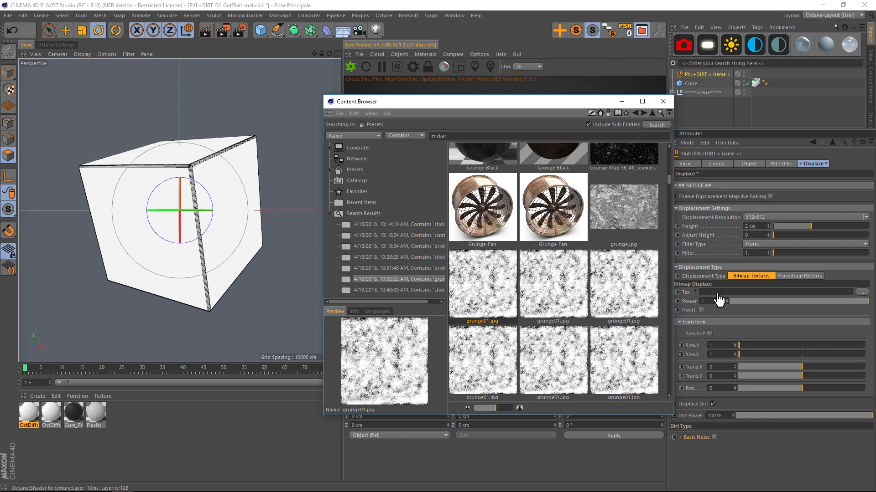
pyautogui.moveTo(719, 299); pyautogui.dragTo(719, 294)
pyautogui.click(663, 102)
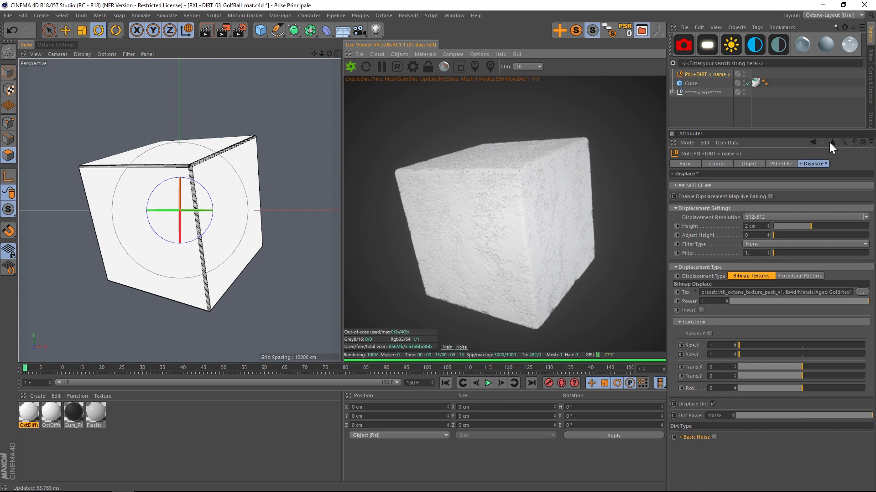
# - Re-enable the Low Coat and Sticker layers in the rig's layer list
pyautogui.click(780, 164)
pyautogui.click(713, 287)
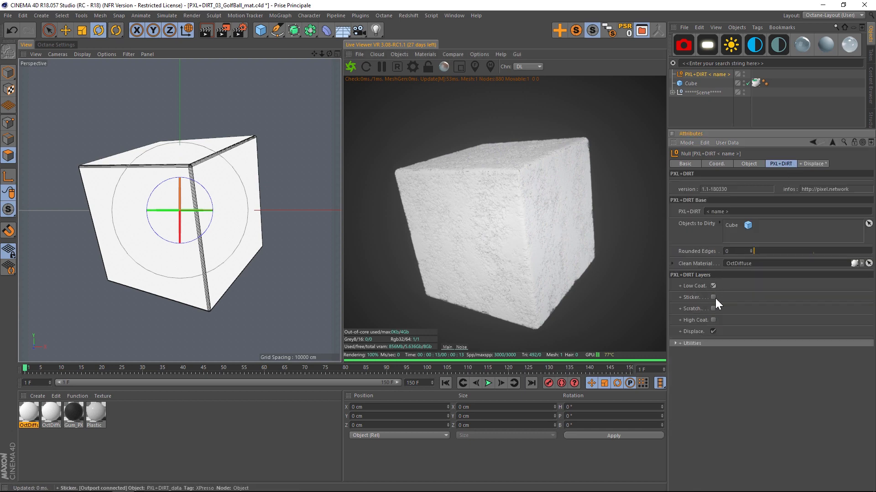
pyautogui.click(713, 297)
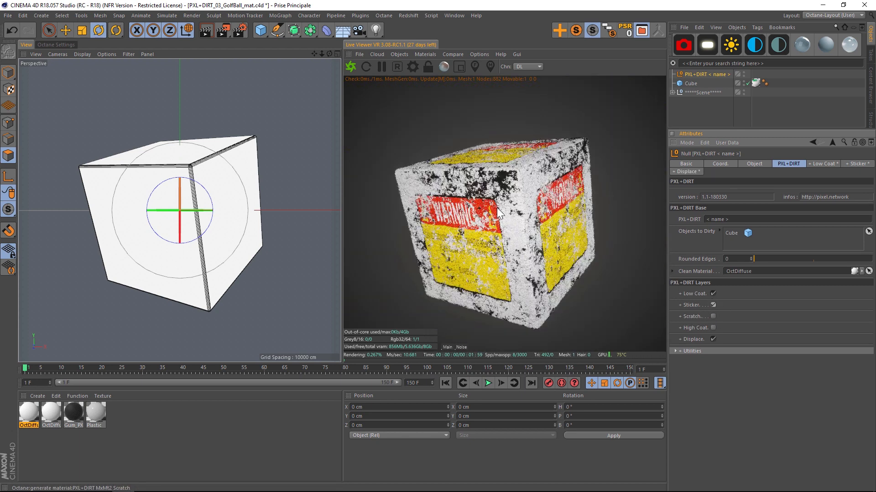